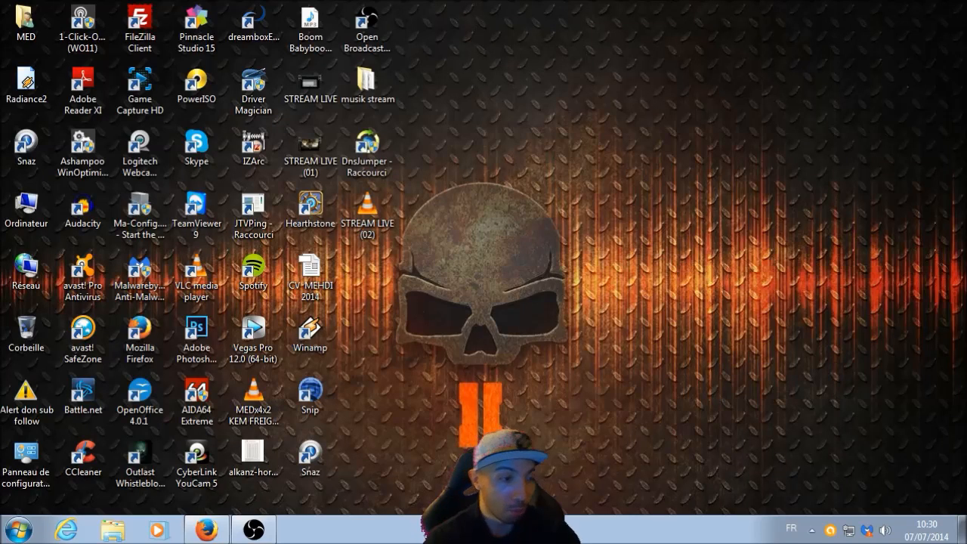
- Launch DNS Jumper from the desktop, place its window clear of the shortcuts and choose French as its language
left_click(587, 74)
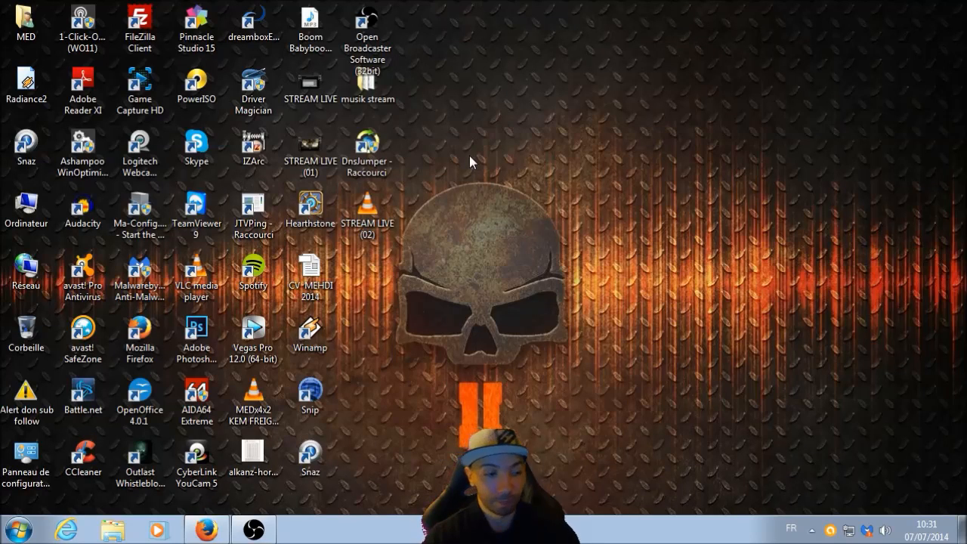
double_click(369, 149)
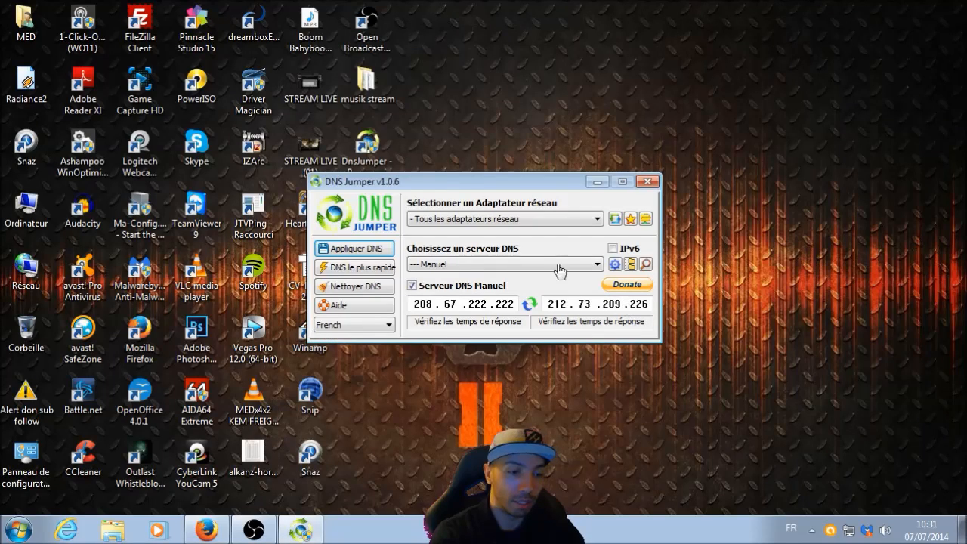
left_click_drag(499, 184, 640, 133)
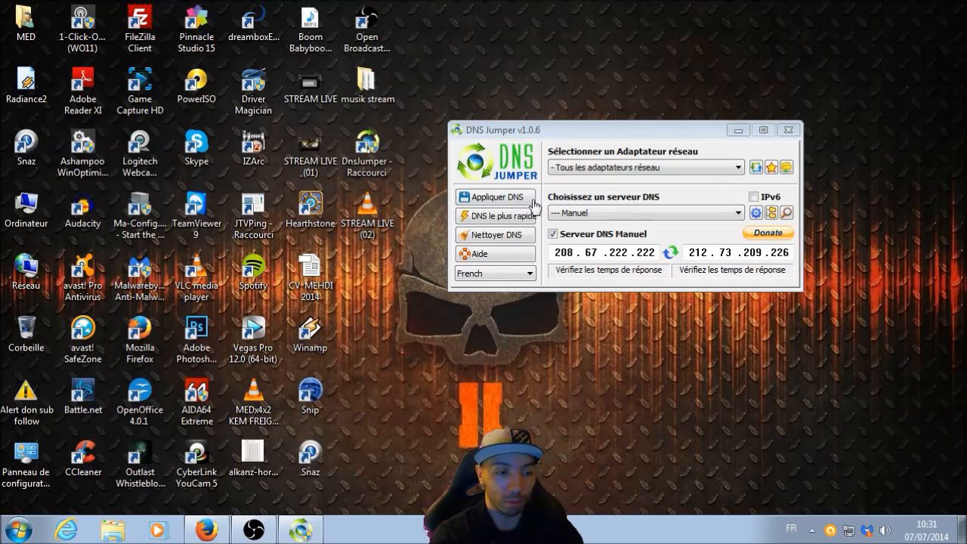
left_click(499, 273)
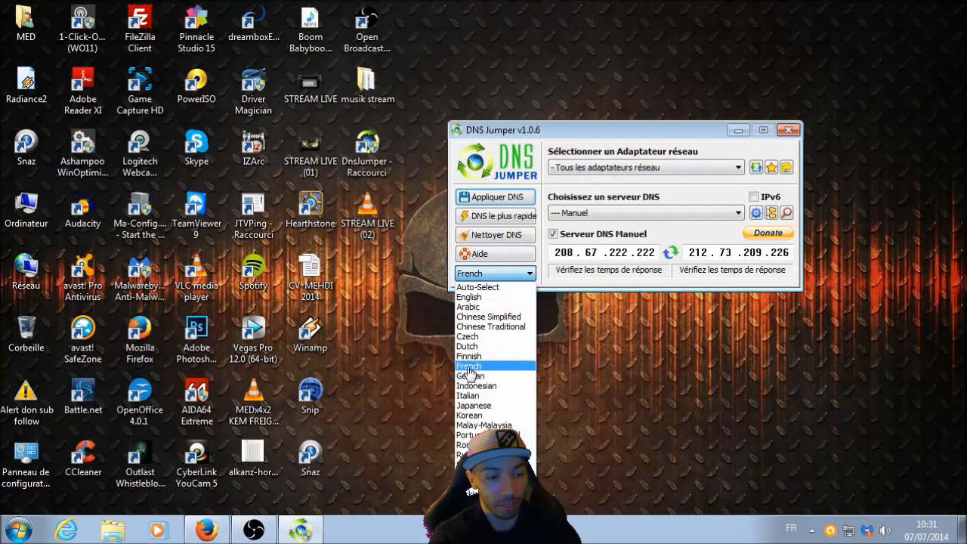
left_click(469, 368)
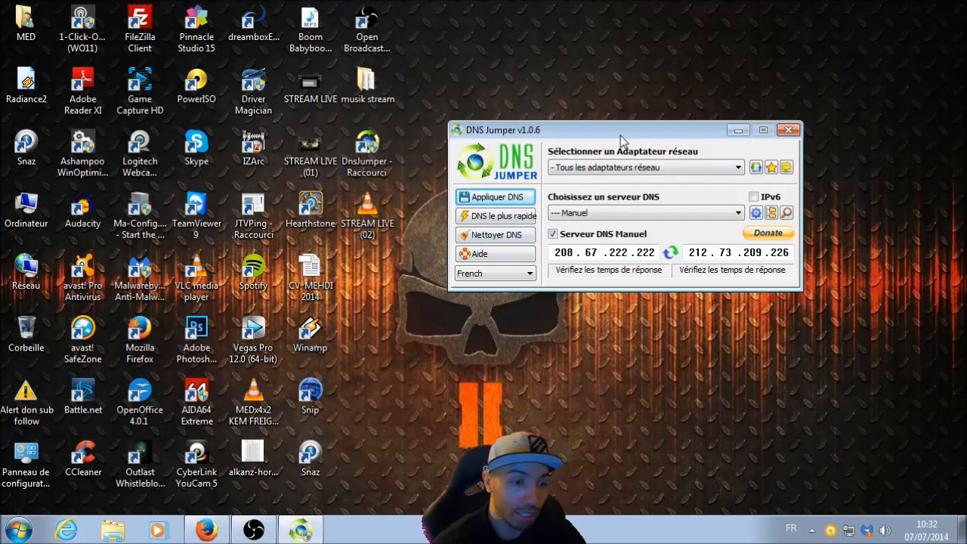
left_click_drag(625, 127, 621, 115)
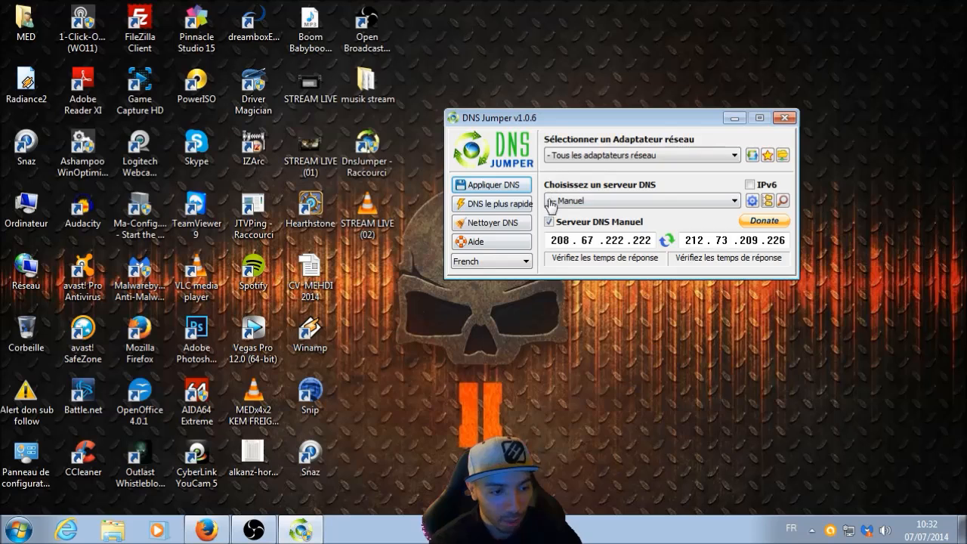
- Search for the fastest DNS servers with all listed servers included, after widening the server name column
left_click(499, 204)
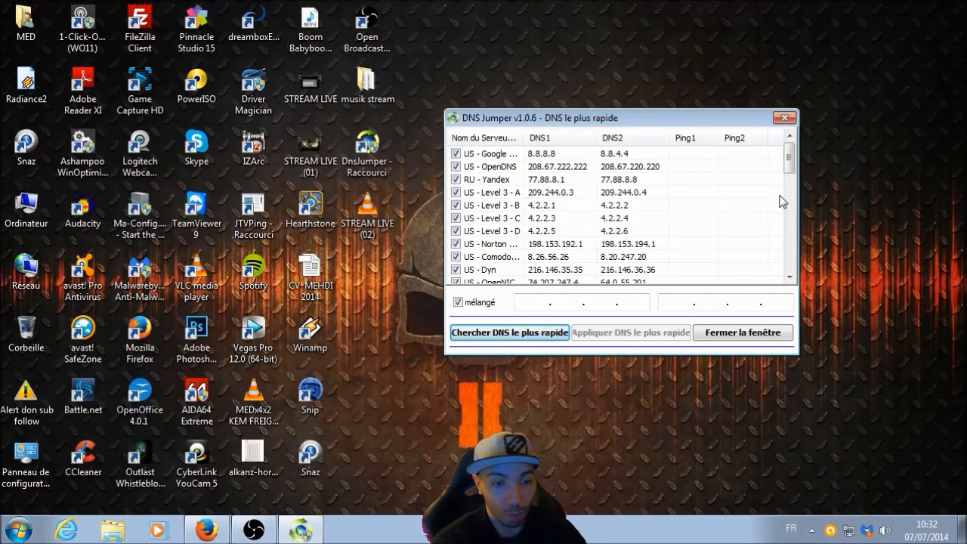
mouse_move(789, 162)
left_mouse_down()
mouse_move(791, 272)
mouse_move(794, 159)
left_mouse_up()
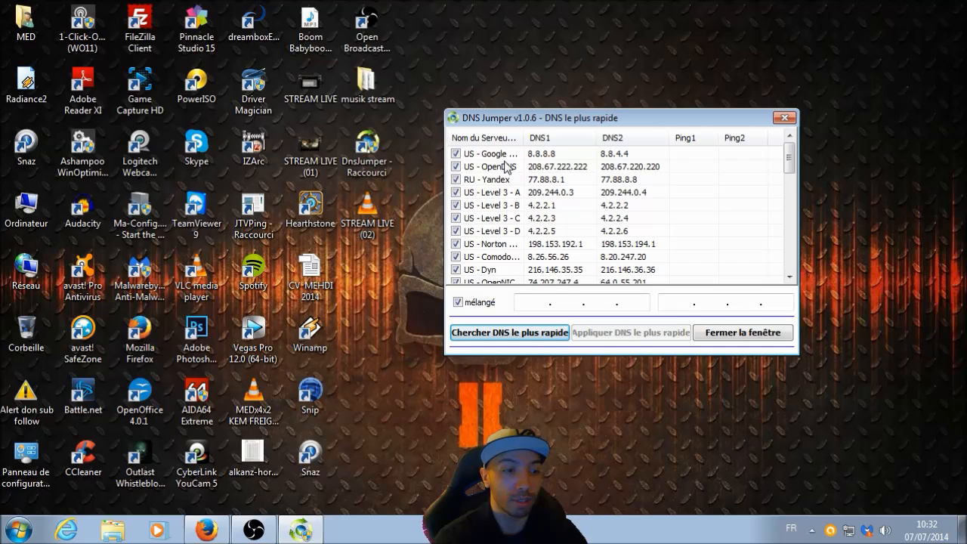
left_click_drag(524, 137, 567, 136)
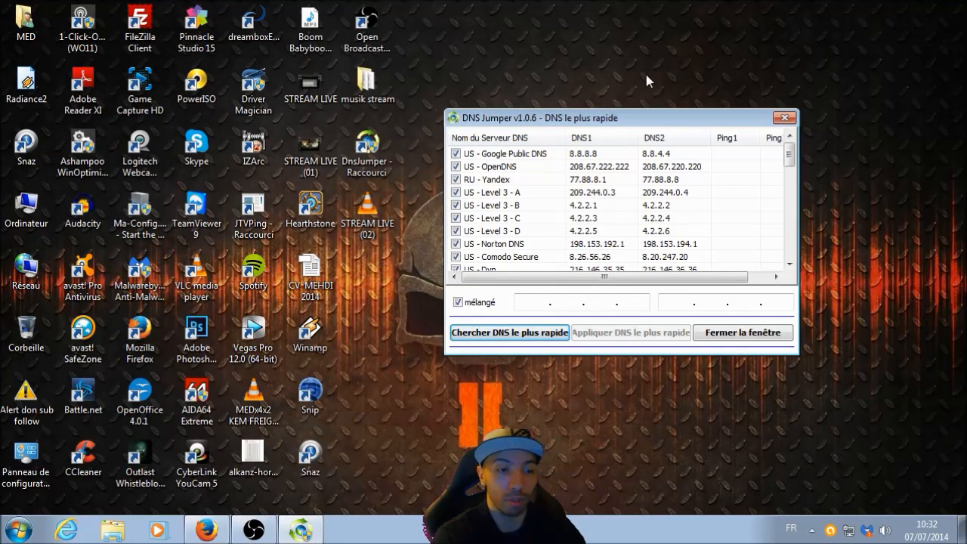
left_click(702, 46)
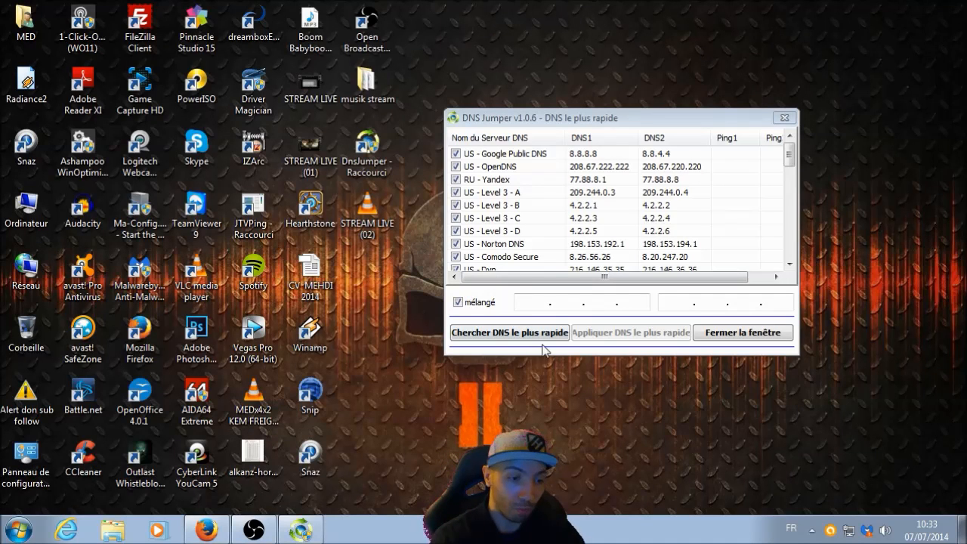
left_click(506, 333)
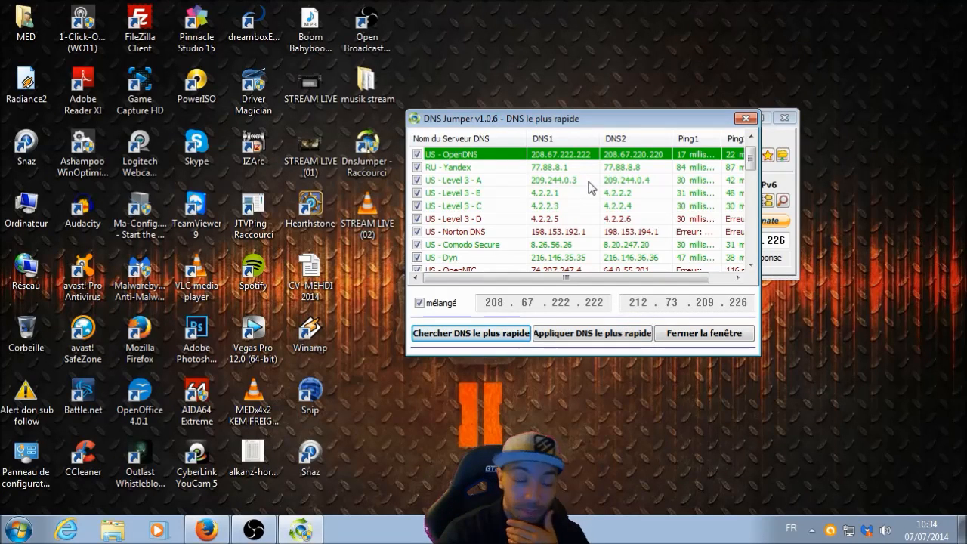
- Close the fastest-DNS results without applying them, and exit DNS Jumper
left_click_drag(617, 122, 605, 98)
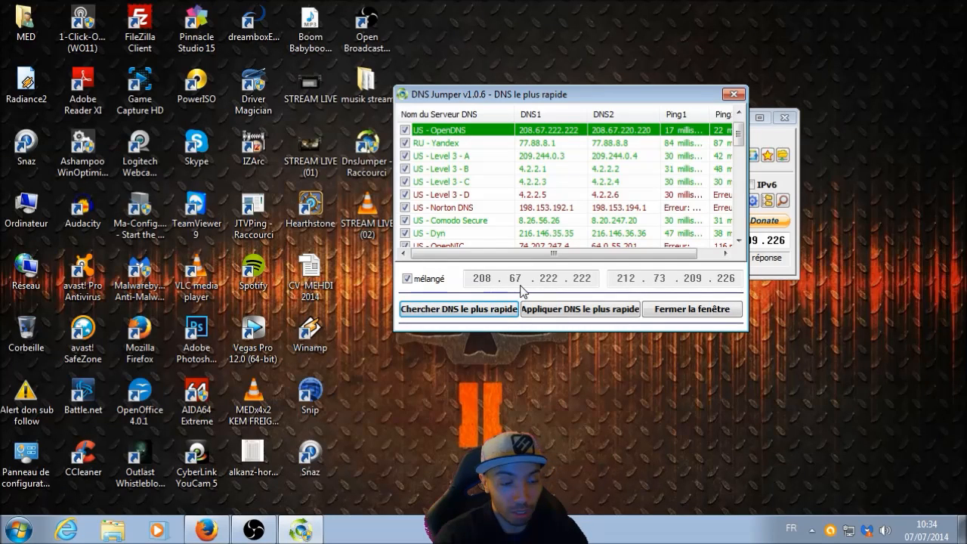
left_click_drag(643, 90, 632, 64)
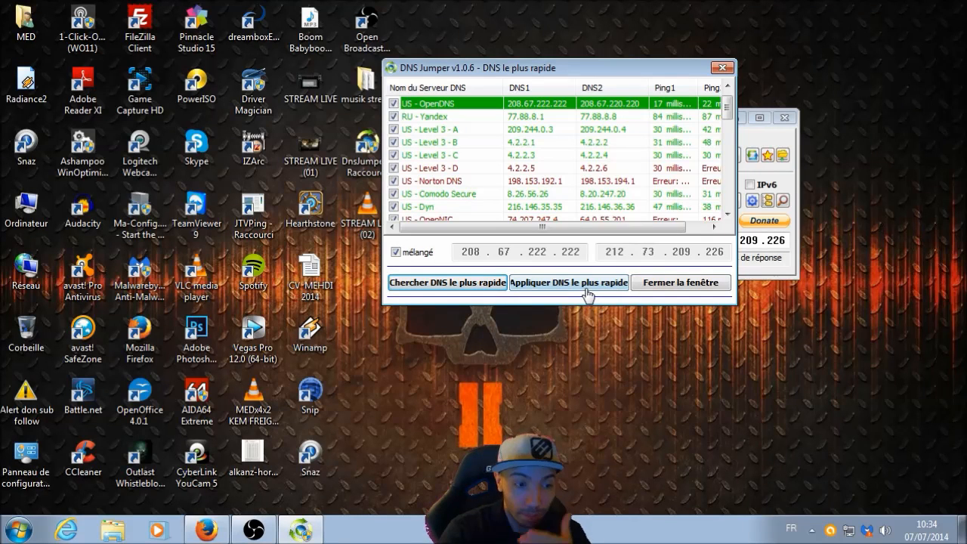
left_click(721, 69)
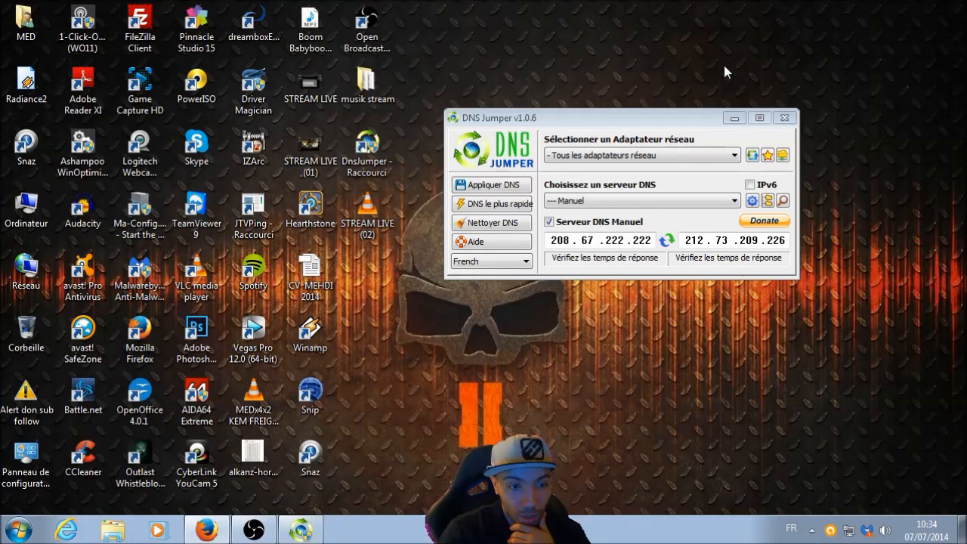
left_click(793, 118)
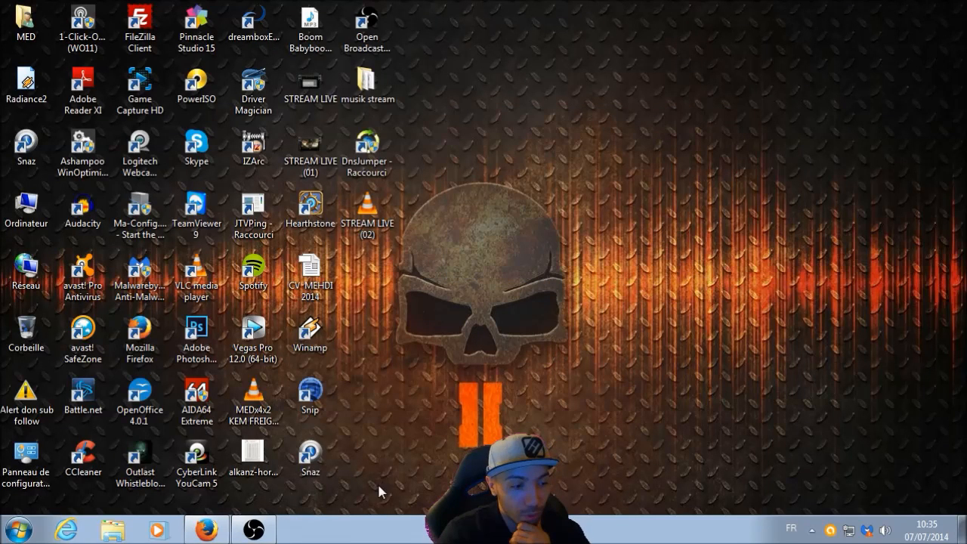
- Switch to Firefox, load the router interface at 192.168.0.1 and open Paramètres de base to check the DNS addresses
mouse_move(212, 532)
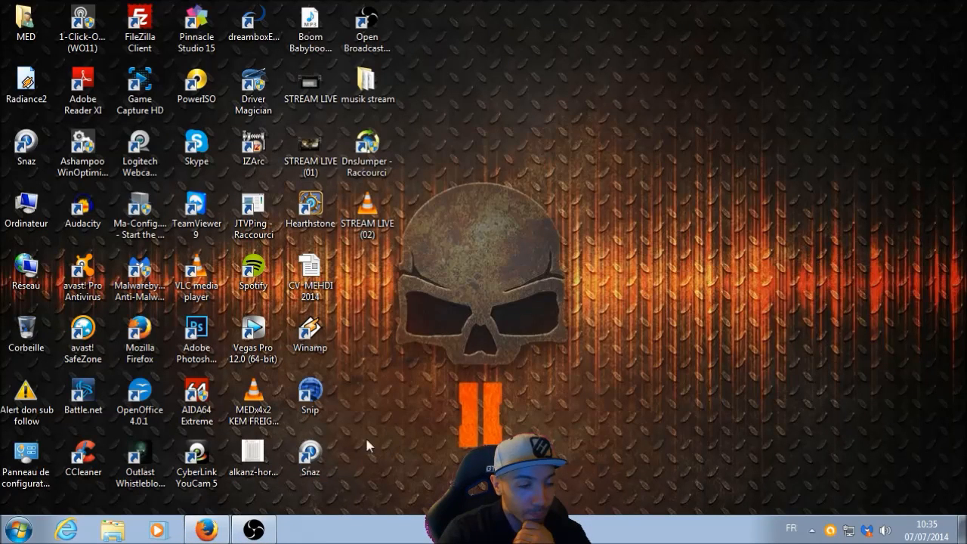
left_click(206, 531)
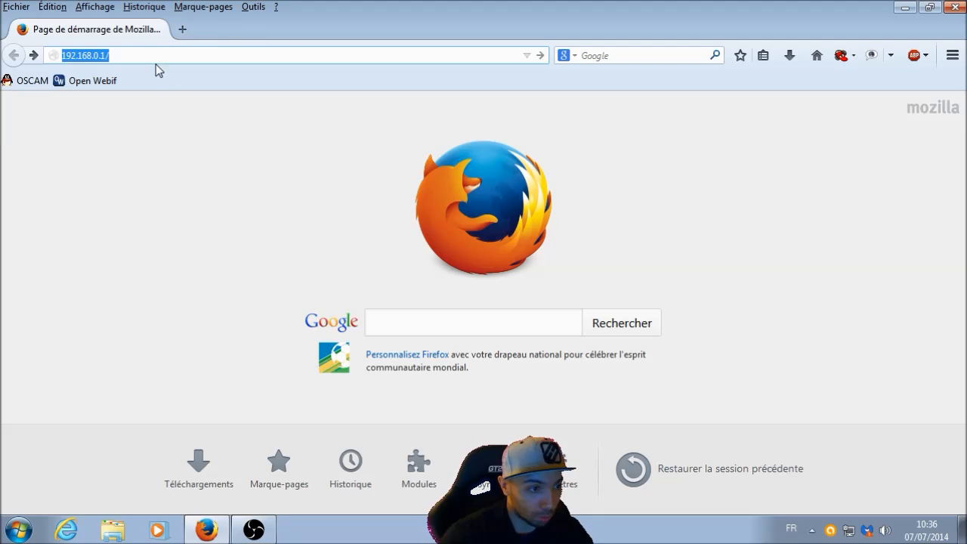
key("Return")
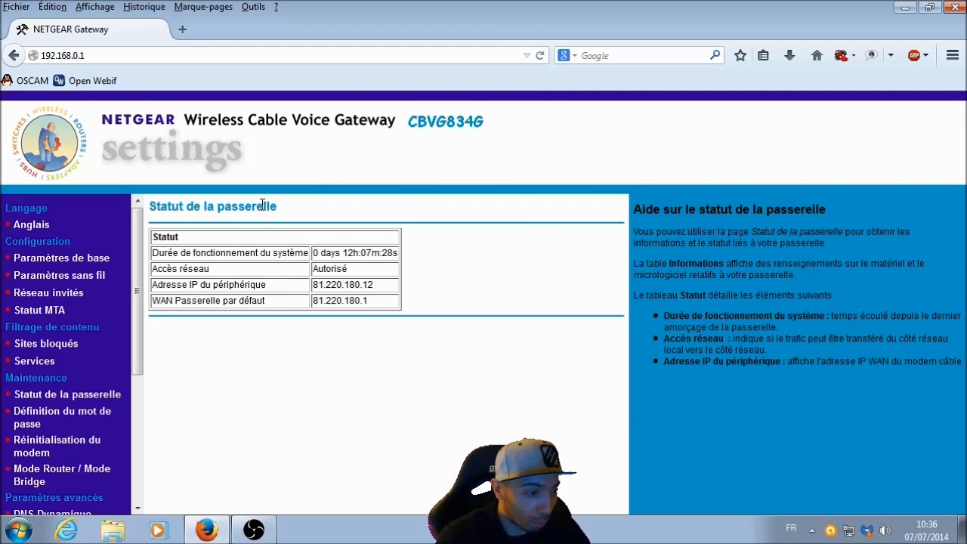
left_click(81, 264)
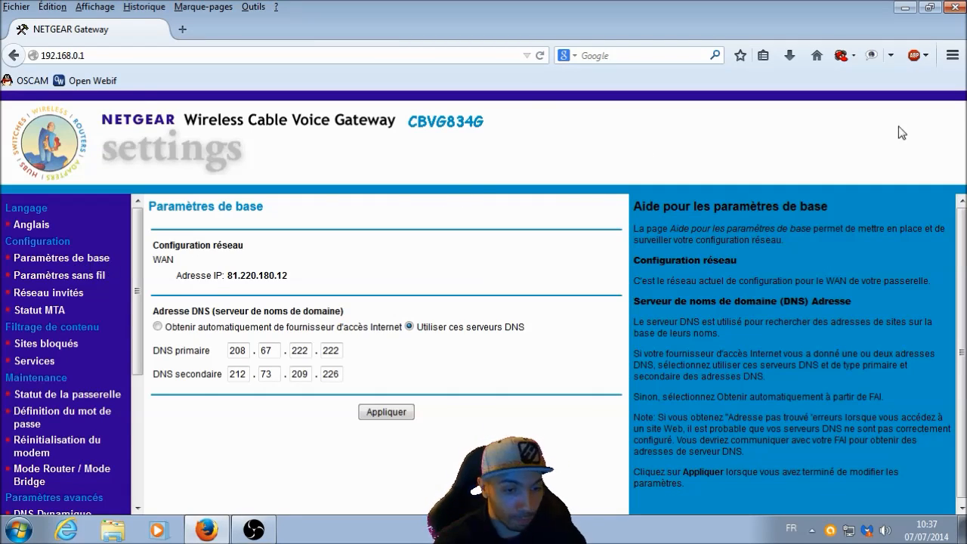
scroll(961, 240, "down", 1)
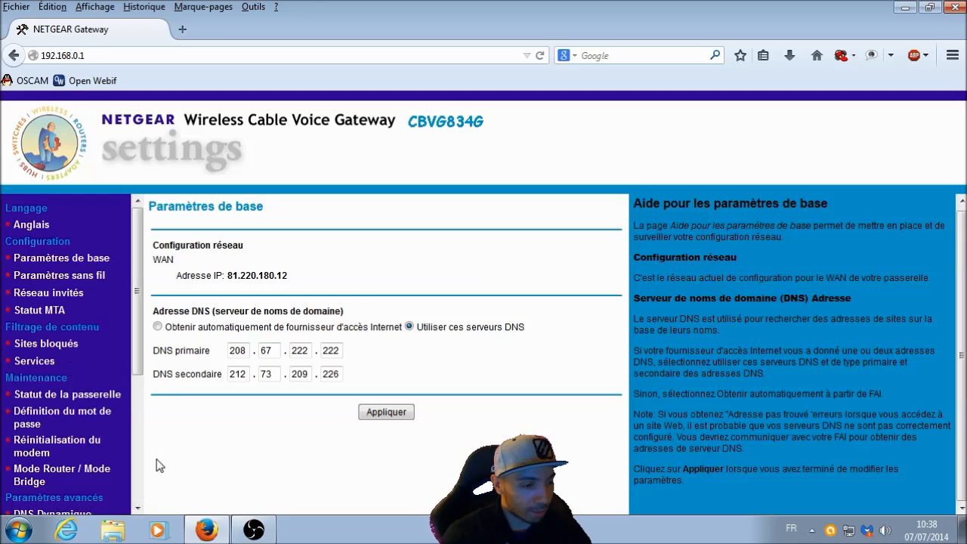
- Open the router's Hôte DMZ page under the advanced settings
left_click(139, 508)
scroll(139, 508, "down", 4)
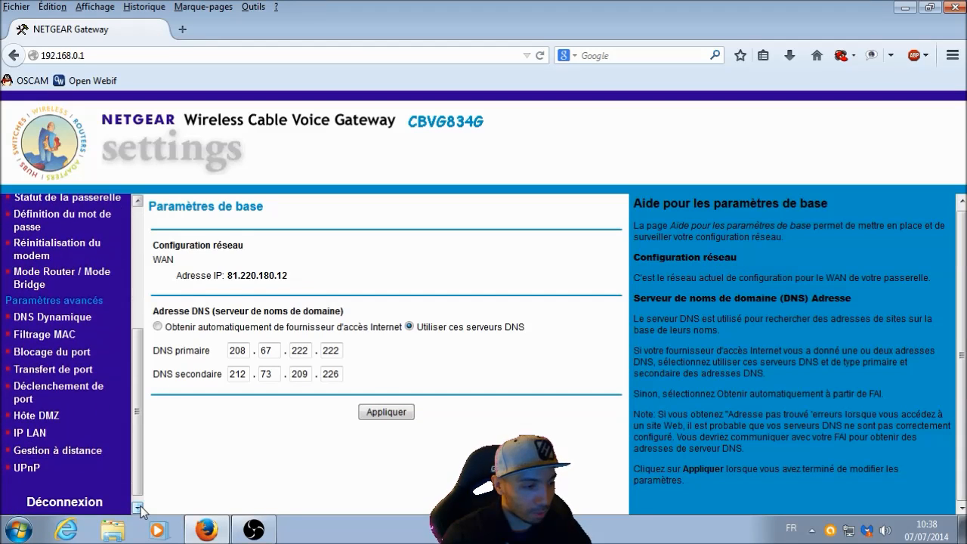
left_click(56, 418)
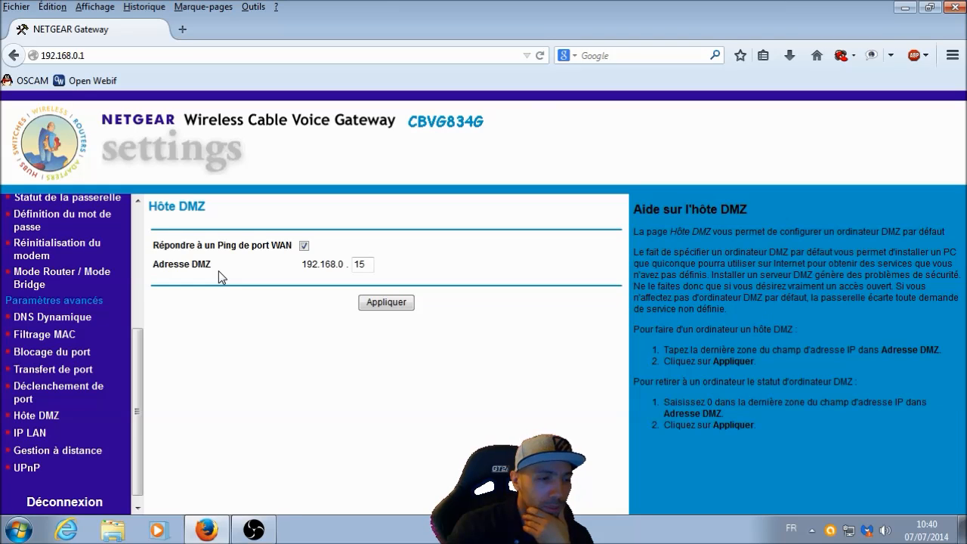
- Search Google for "dmz" in a new tab, and close that tab and the browser when done
left_click(188, 28)
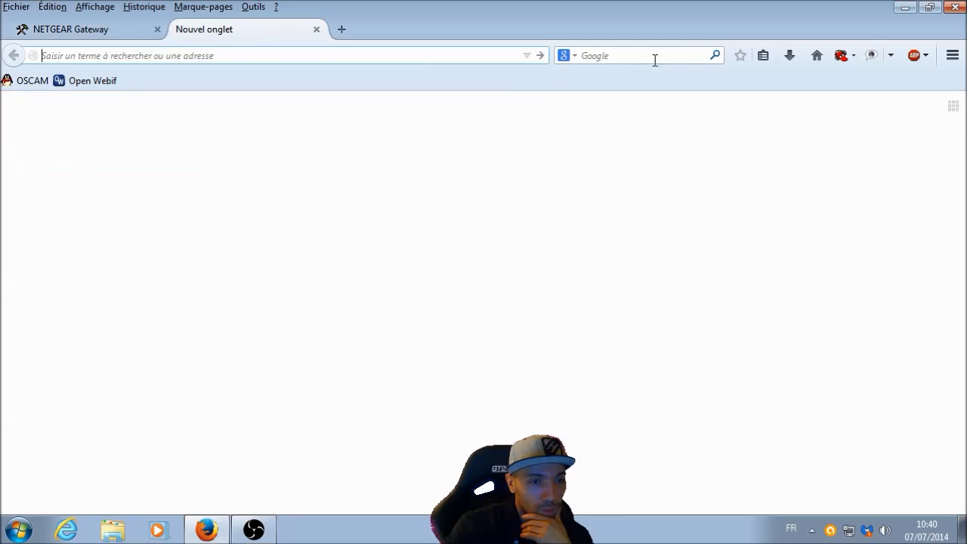
left_click(654, 54)
type("dmz")
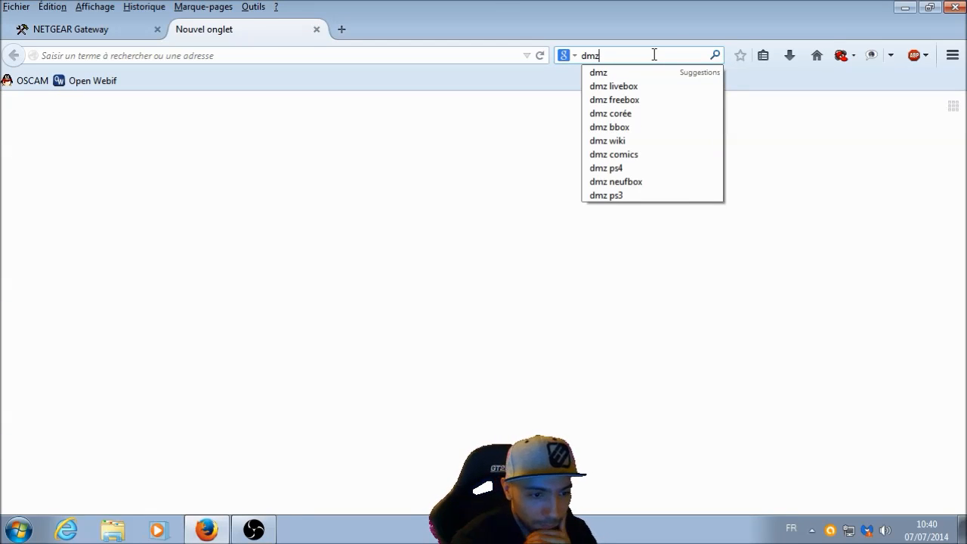
key("Return")
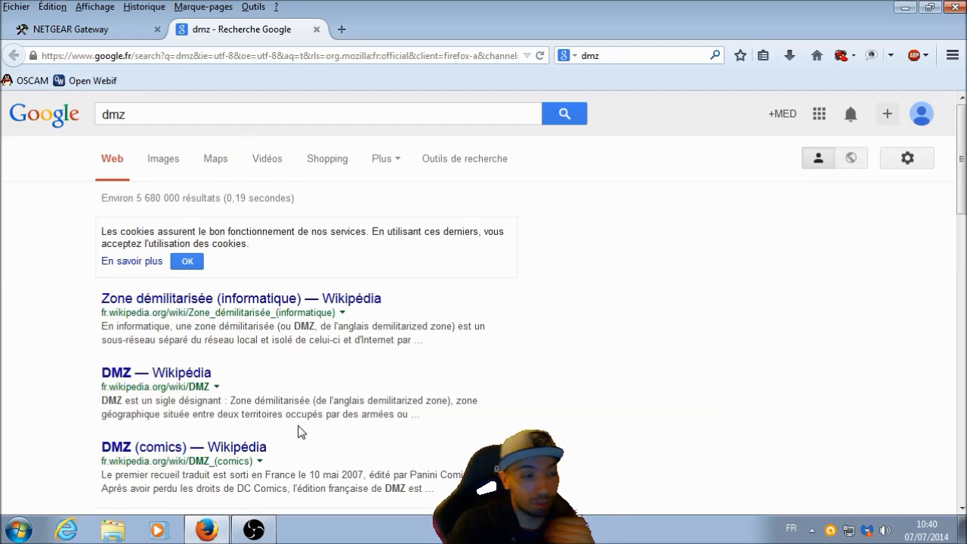
left_click(316, 28)
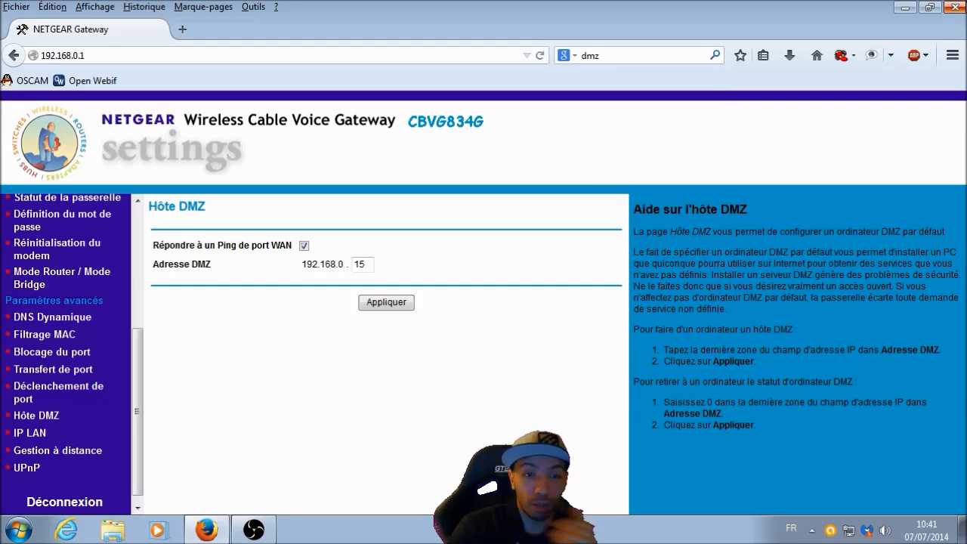
left_click(961, 7)
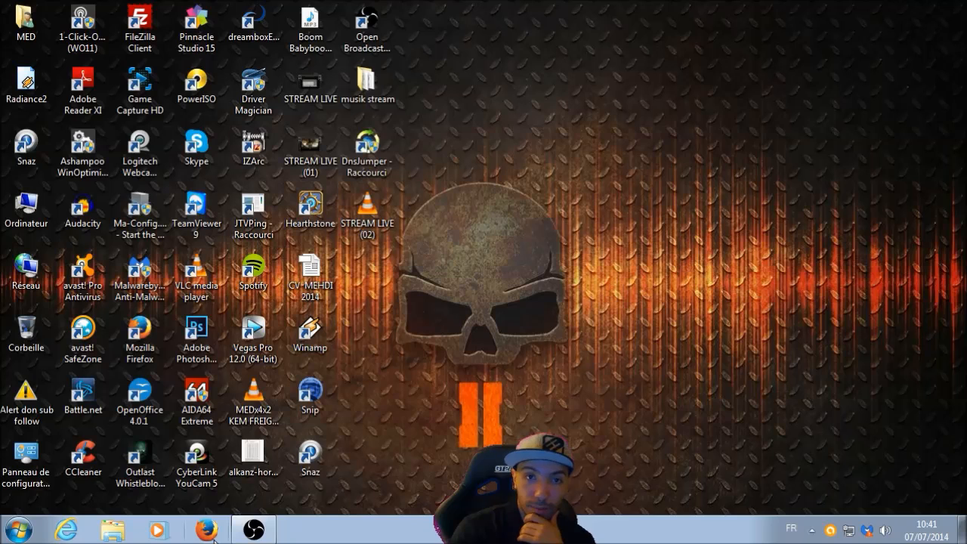
- Switch to the PS3 and review the list of connection settings and status in Paramètres réseau
mouse_move(246, 534)
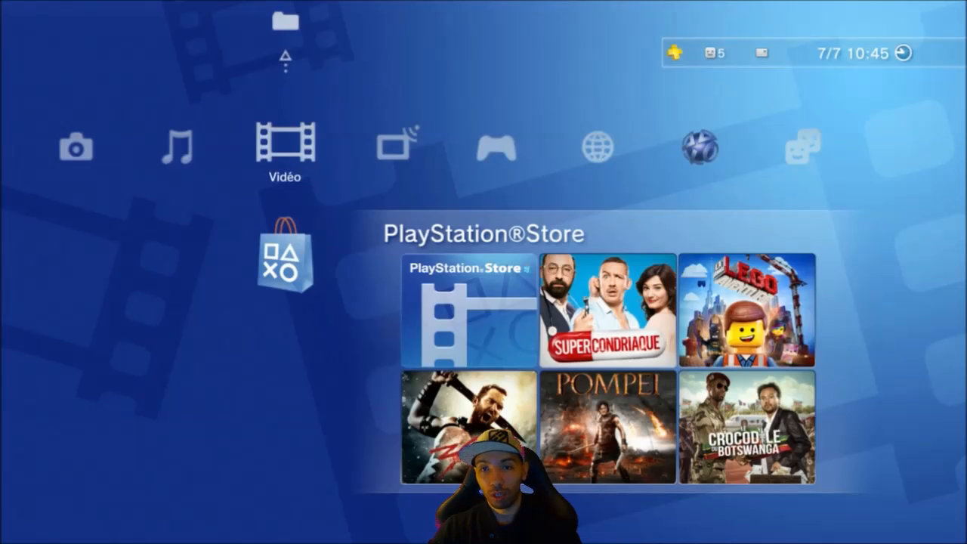
key("Left")
key("Left")
key("Left")
key("Left")
key("Right")
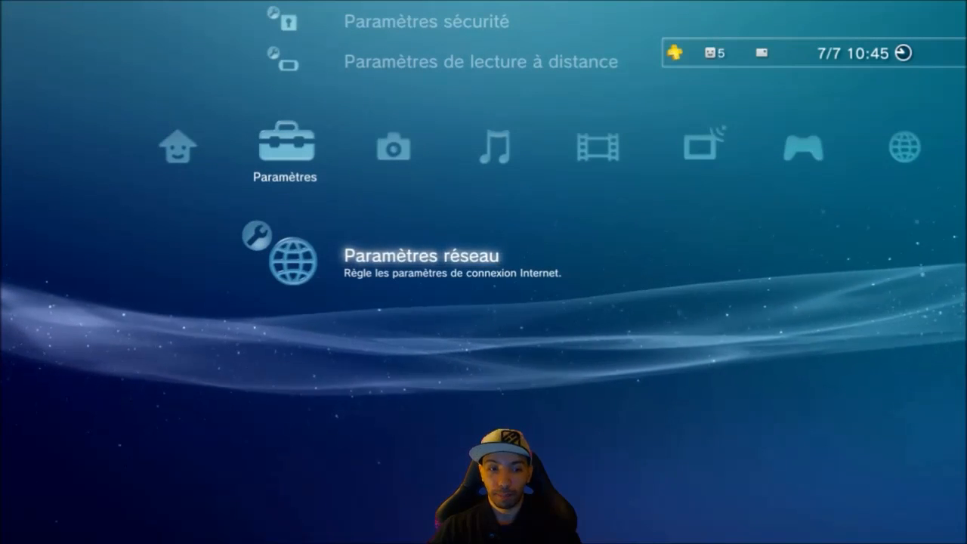
key("Return")
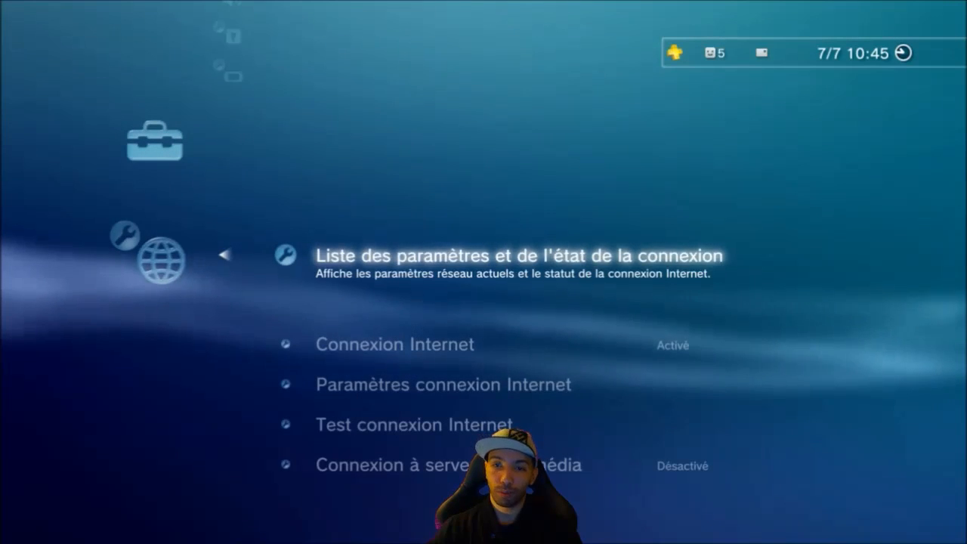
key("Return")
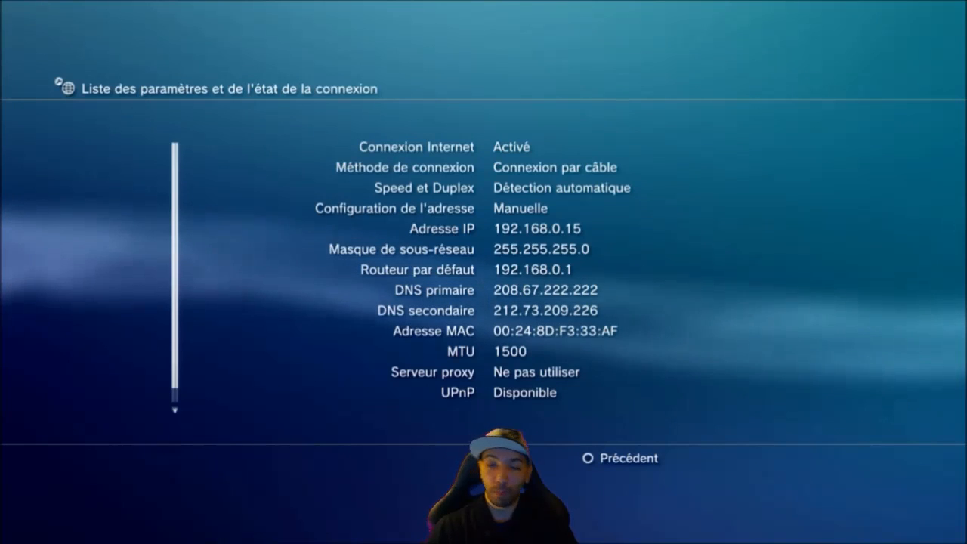
key("Escape")
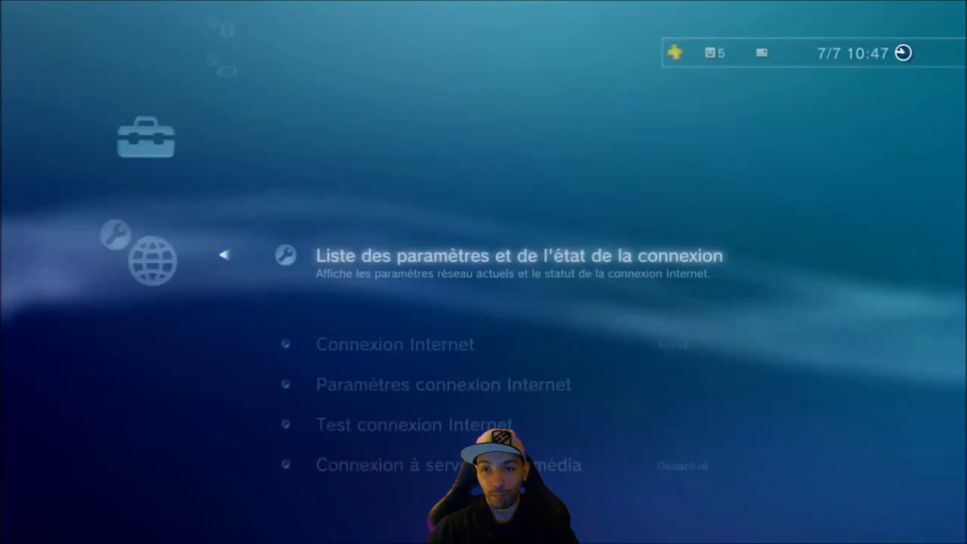
- Start the Paramètres connexion Internet setup using the Personnalisé method, Connexion par câble and Détection automatique
key("Down")
key("Down")
key("Return")
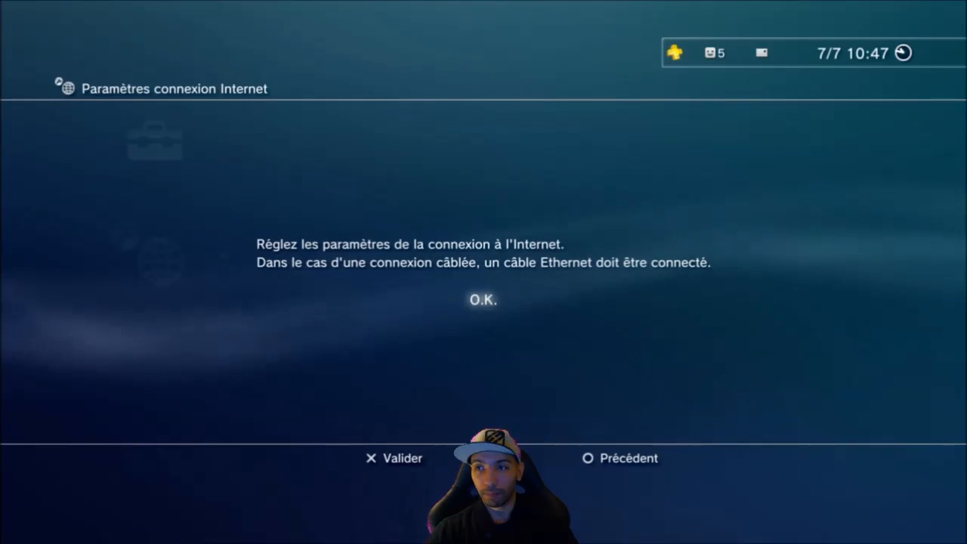
key("Return")
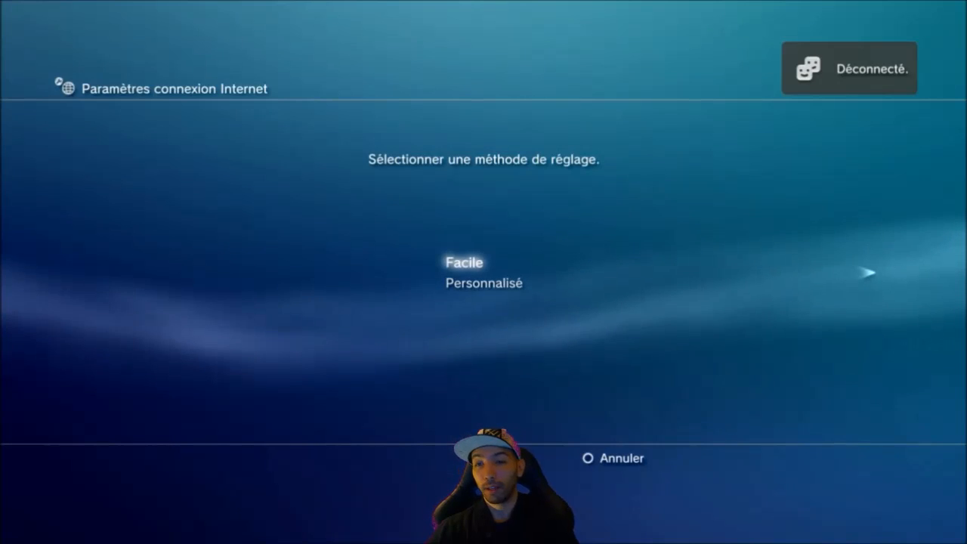
key("Return")
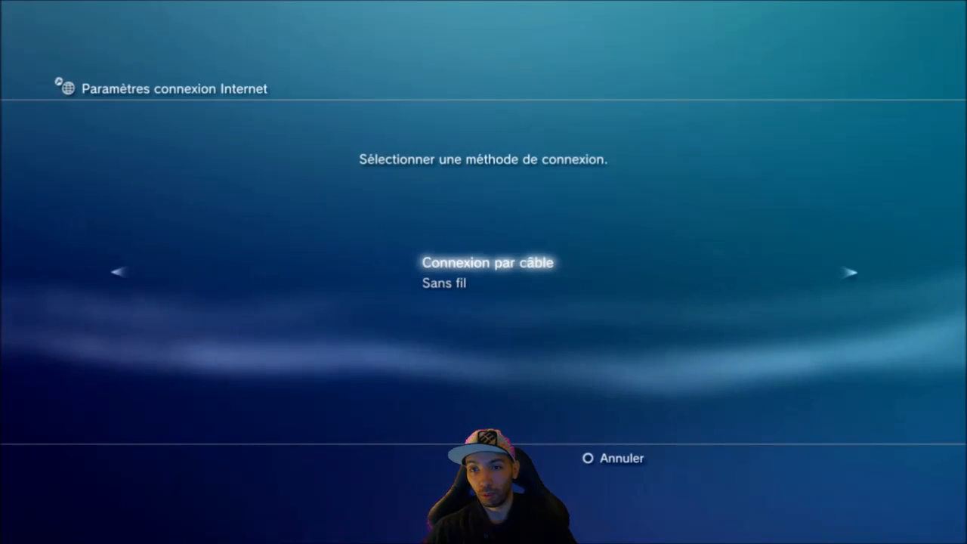
key("Return")
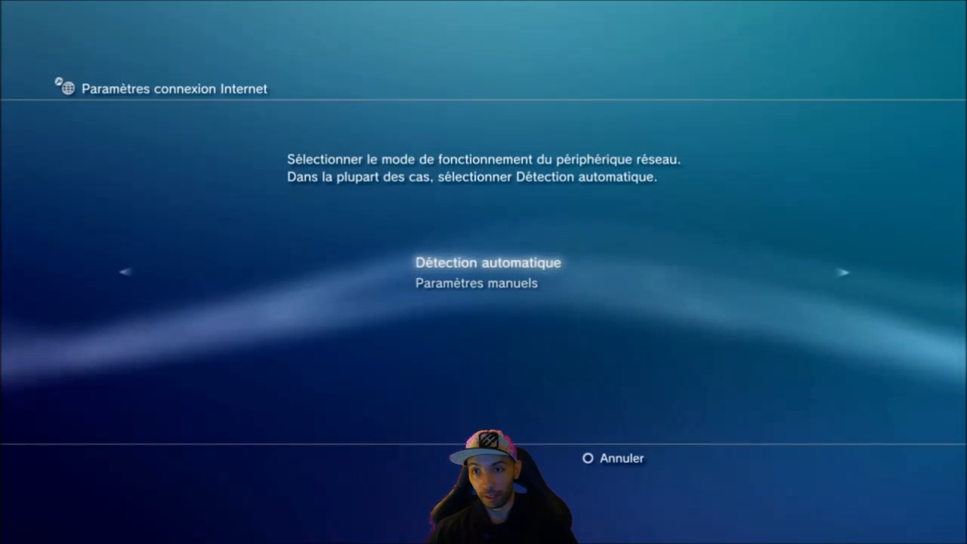
key("Return")
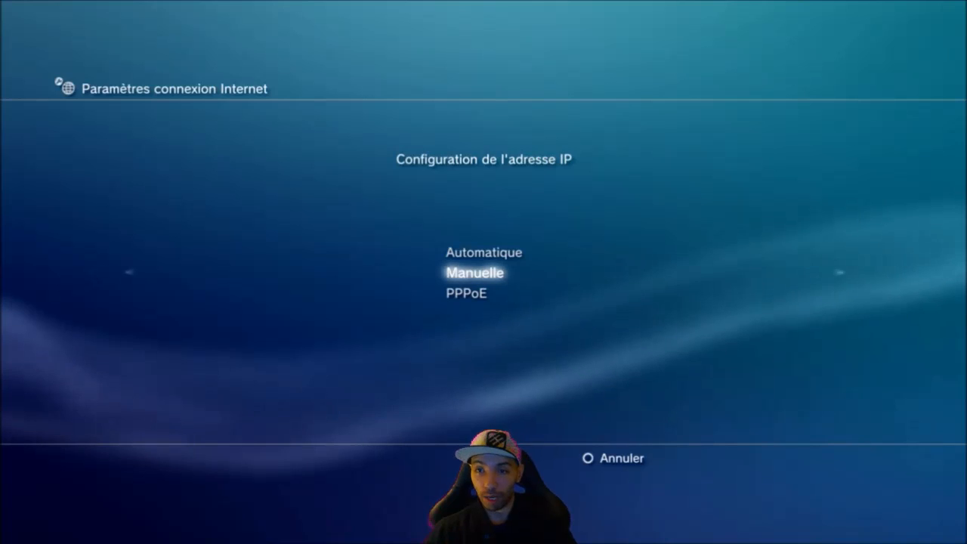
- Use Manuelle IP configuration with address 192.168.0.15, mask 255.255.255.0, router 192.168.0.1, primary DNS 208.67.222.222 and secondary DNS 212.73.209.226
key("Return")
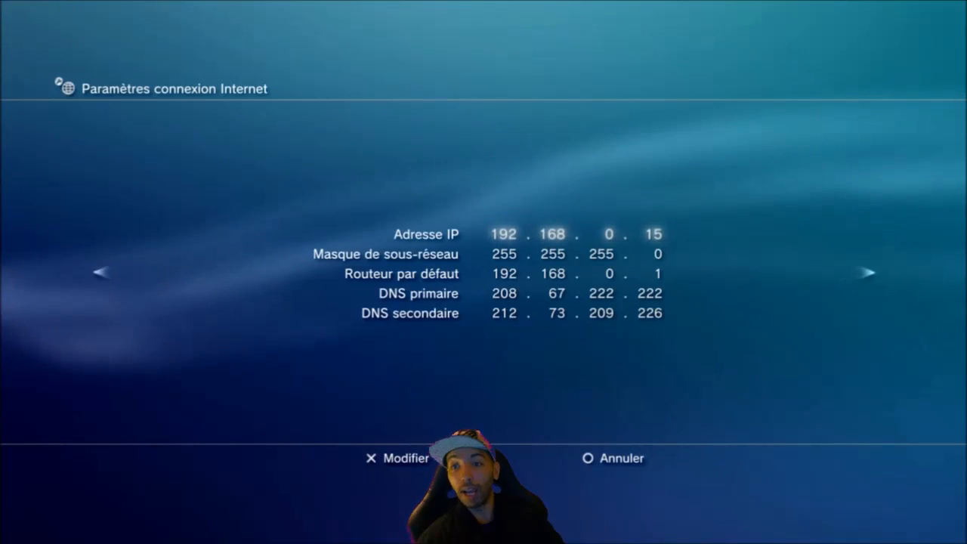
key("Down")
key("Down")
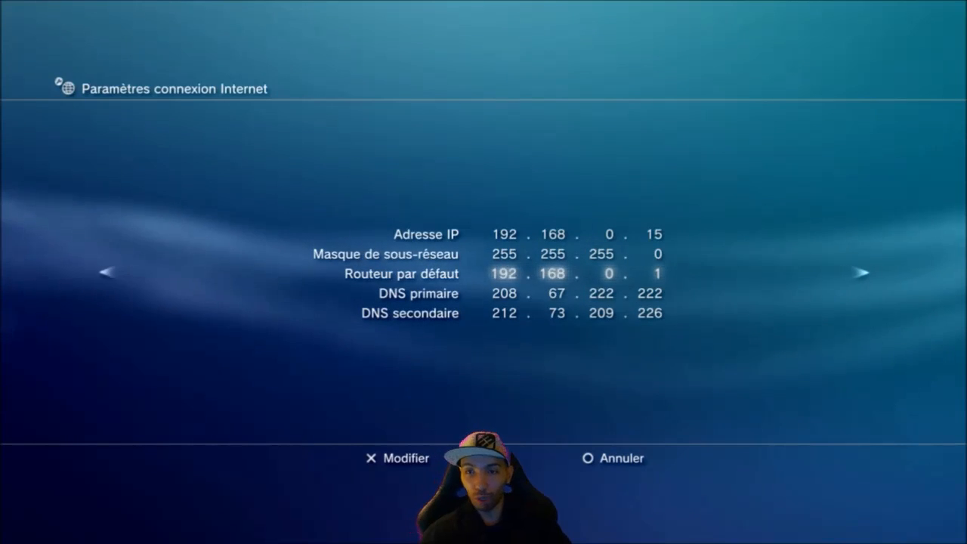
key("Down")
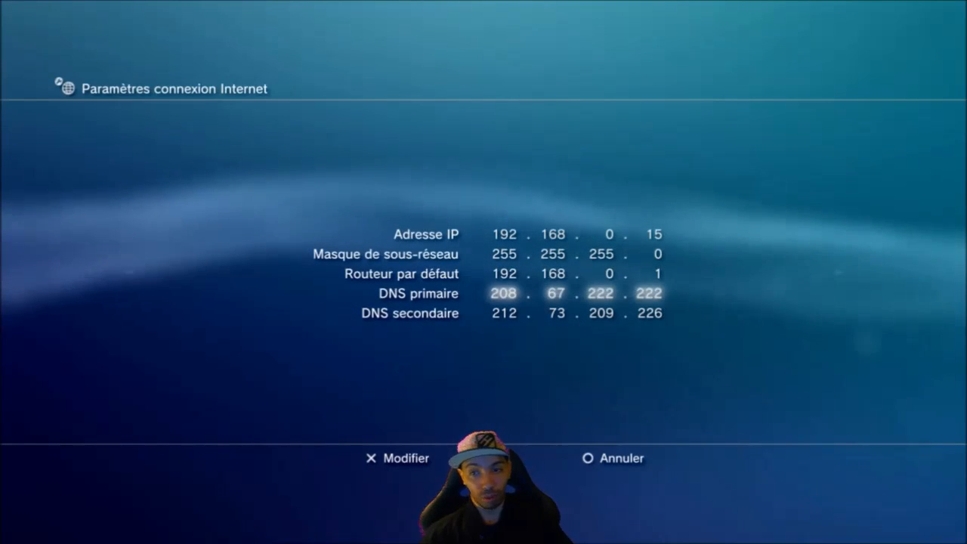
key("Down")
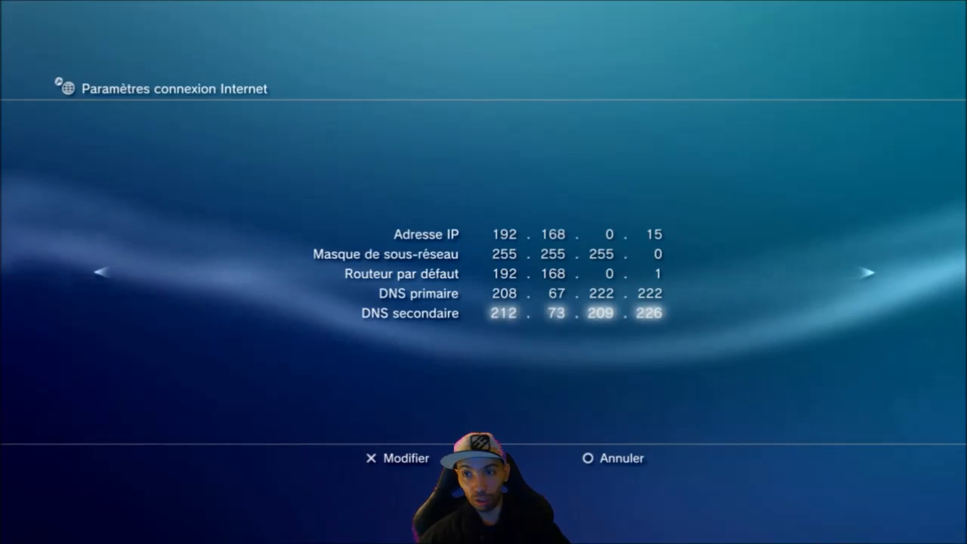
key("Right")
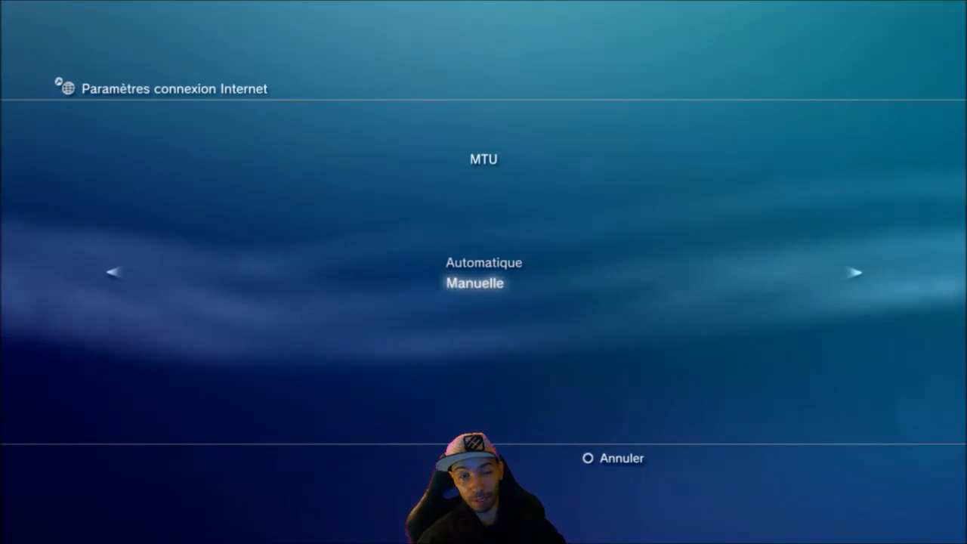
- Set the MTU manually to 1500, choose Ne pas utiliser for the proxy server and enable UPnP
key("Return")
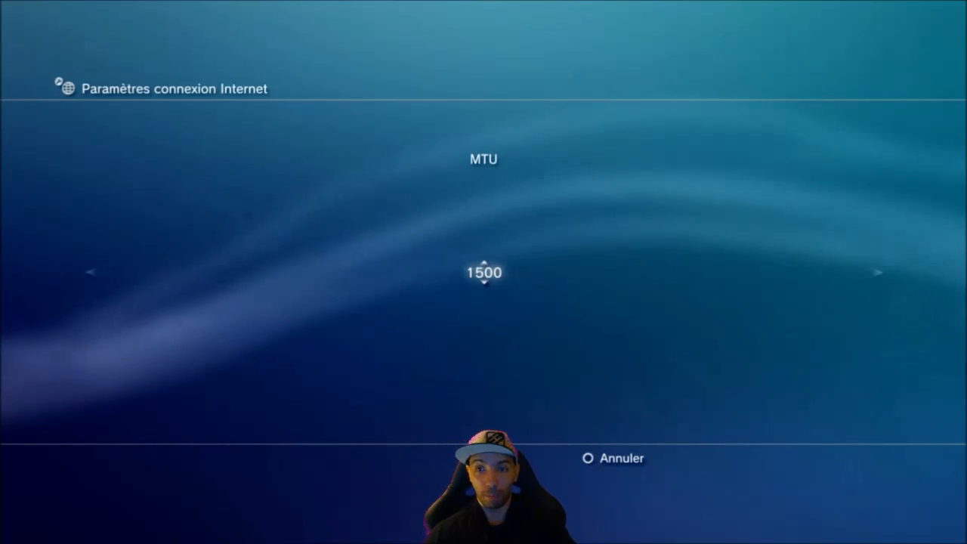
key("Return")
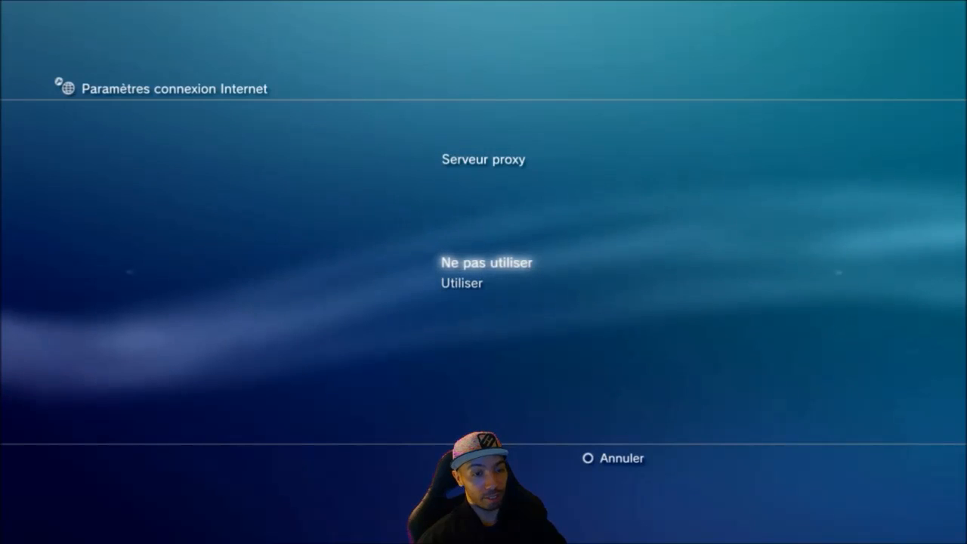
key("Return")
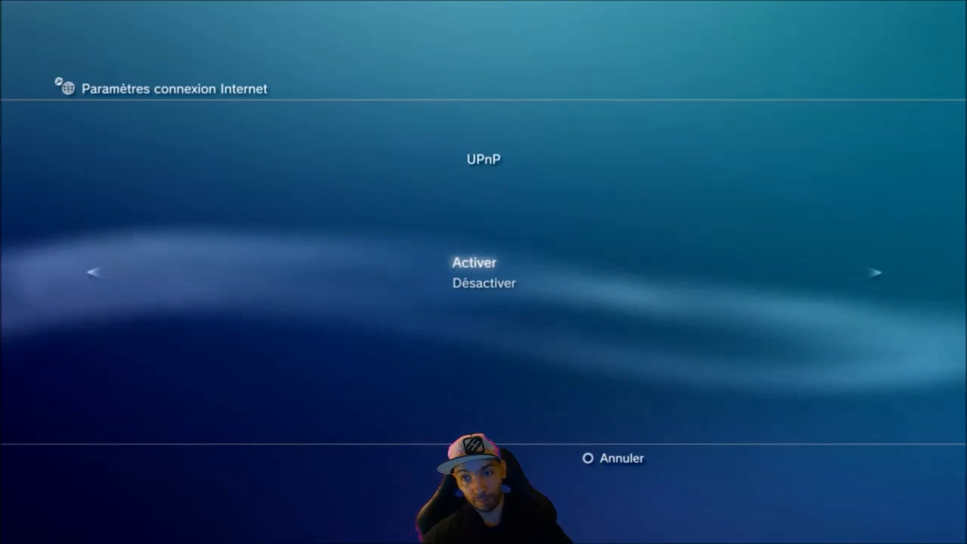
key("Return")
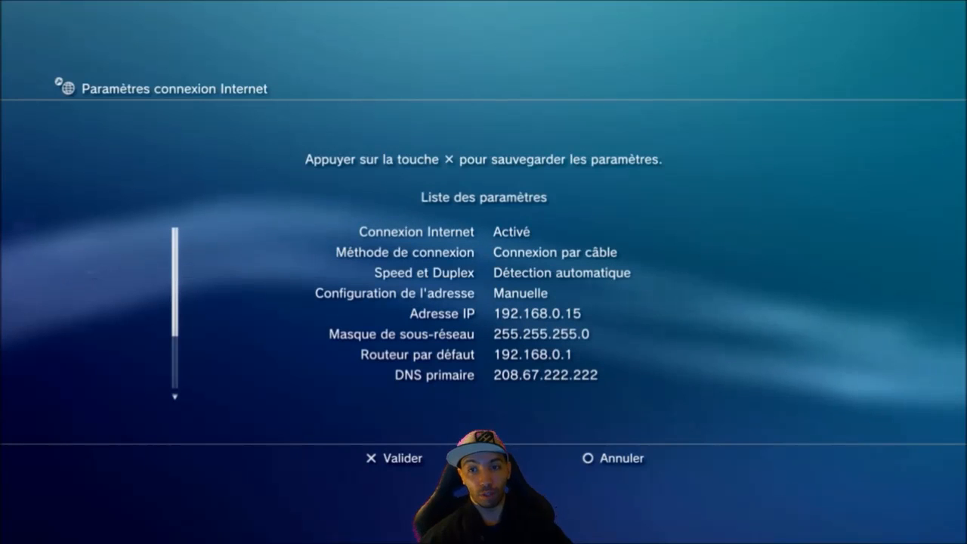
- Review the full list of connection parameters, save them and run the connection test
key("Down")
key("Down")
key("Down")
key("Down")
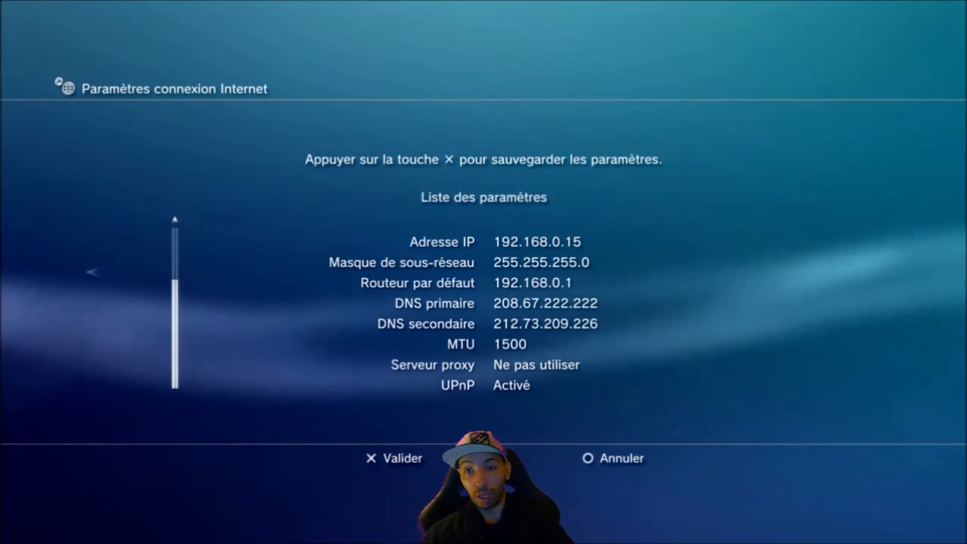
key("Return")
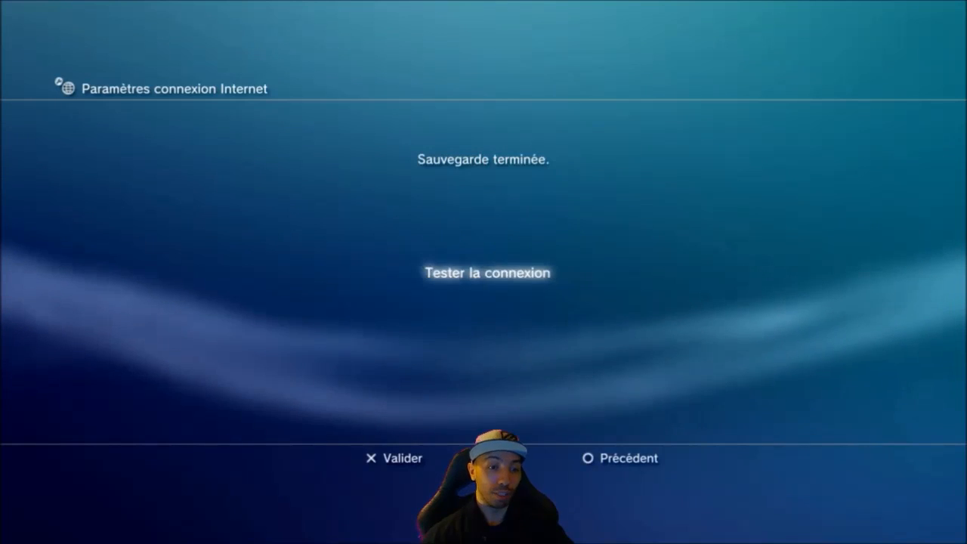
key("Return")
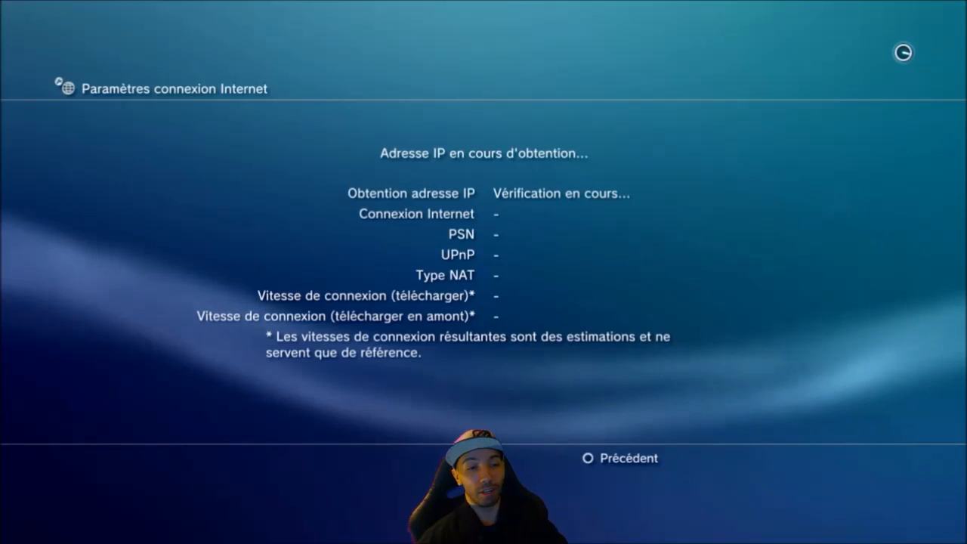